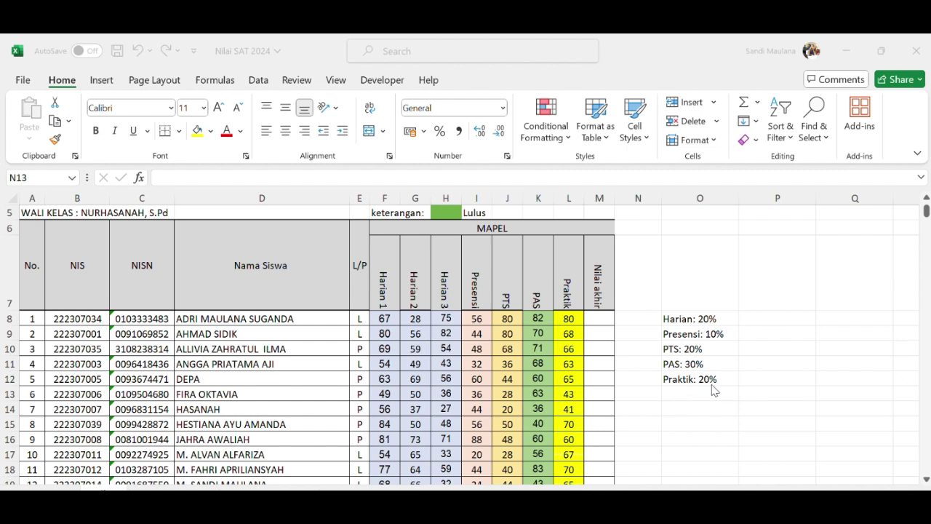
- Begin a formula with '=' in M8, the first student's Nilai akhir cell
click(369, 57)
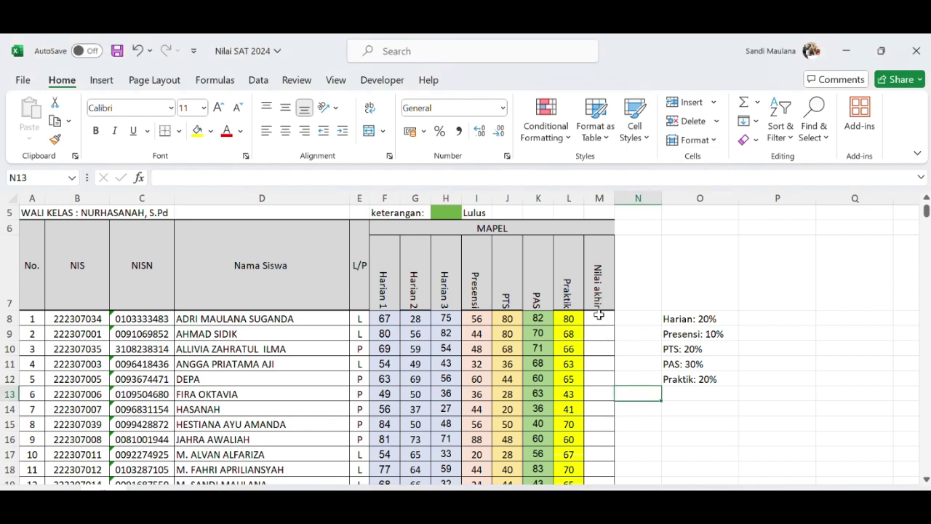
click(598, 316)
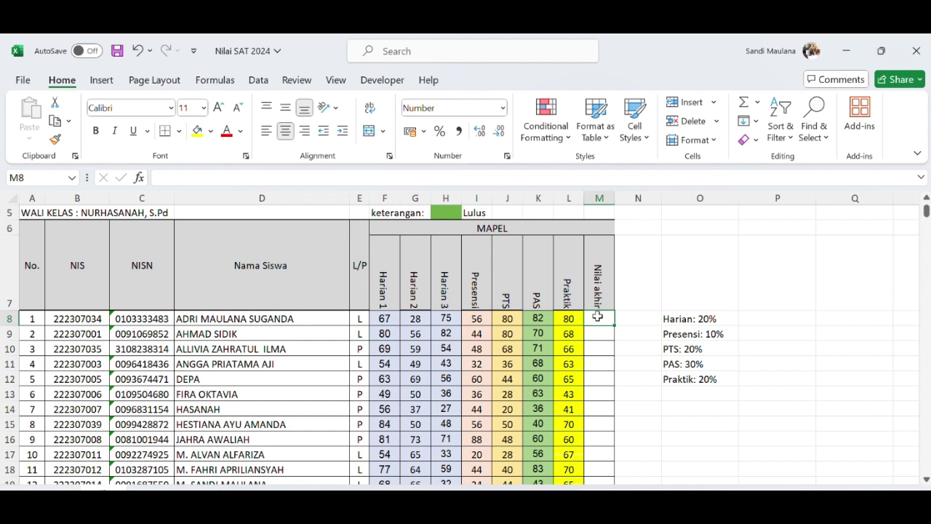
text(=)
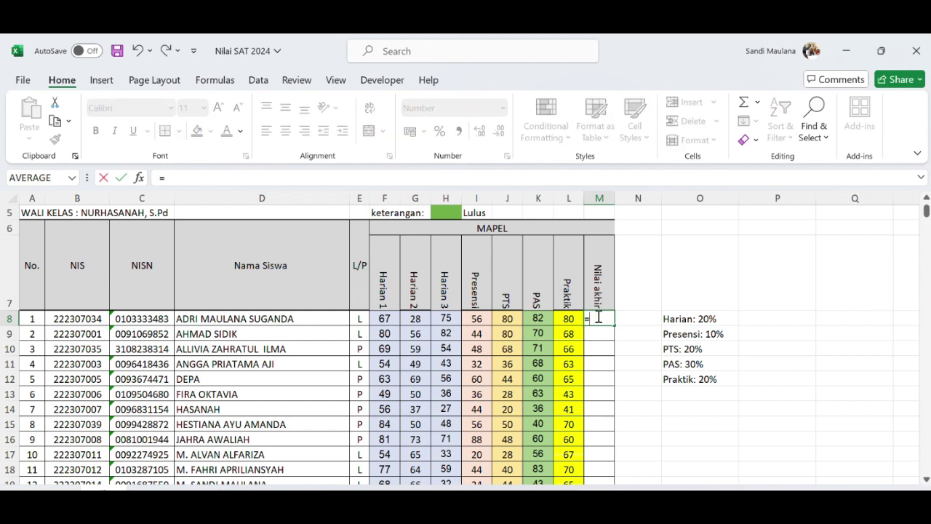
- Enter ((average( in M8's formula, fixing the typo, and start its range at F8
click(207, 177)
text(()
text(av)
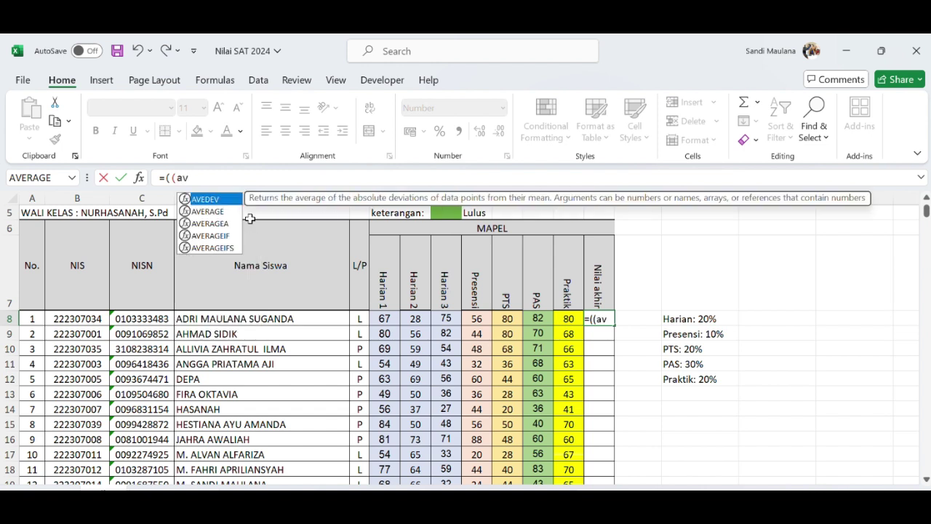
text(ega)
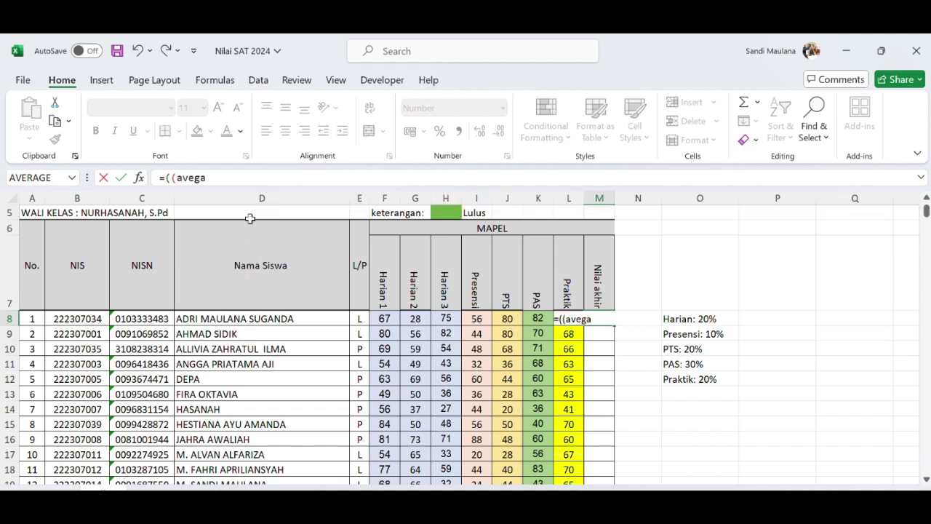
text(e)
key(BackSpace)
key(BackSpace)
key(BackSpace)
text(ra)
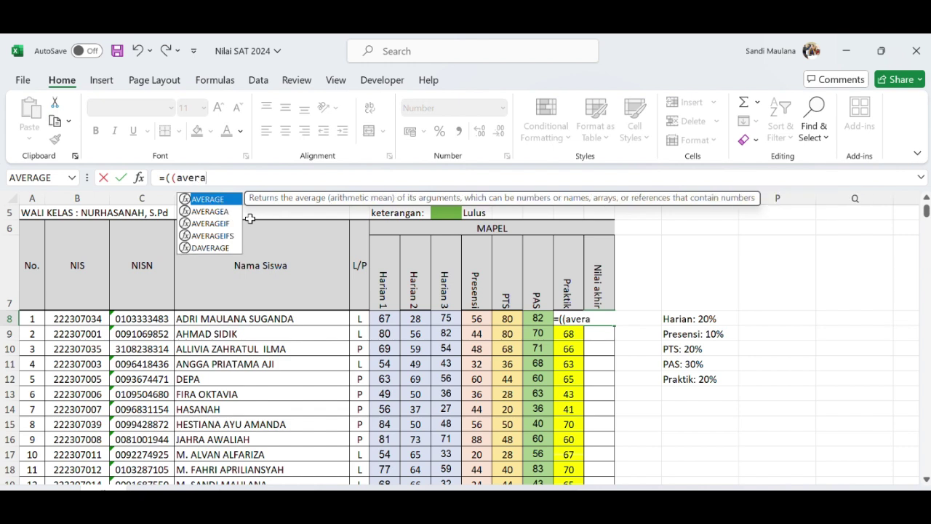
text(ge)
text(()
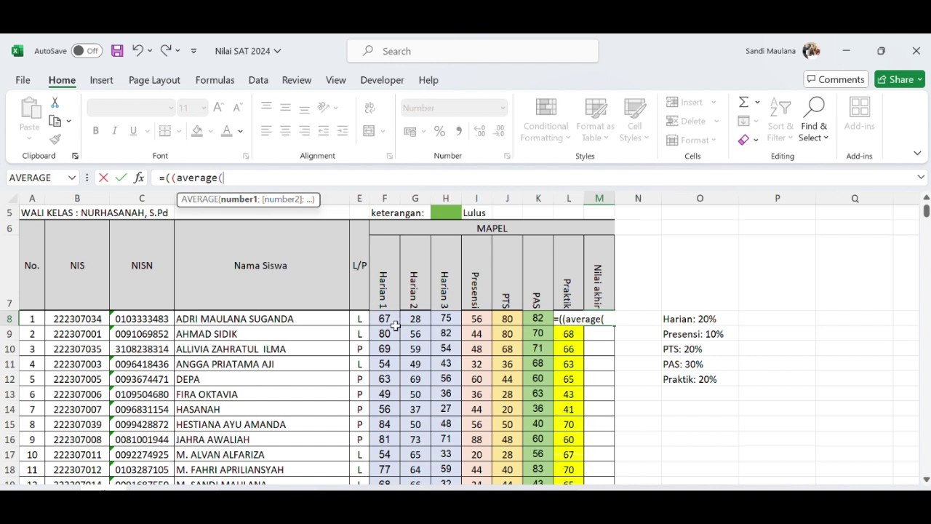
click(390, 320)
- Weight the average of Harian scores F8:H8 by 20/100, then add a plus for the next term
key(shift+Right)
key(shift+Right)
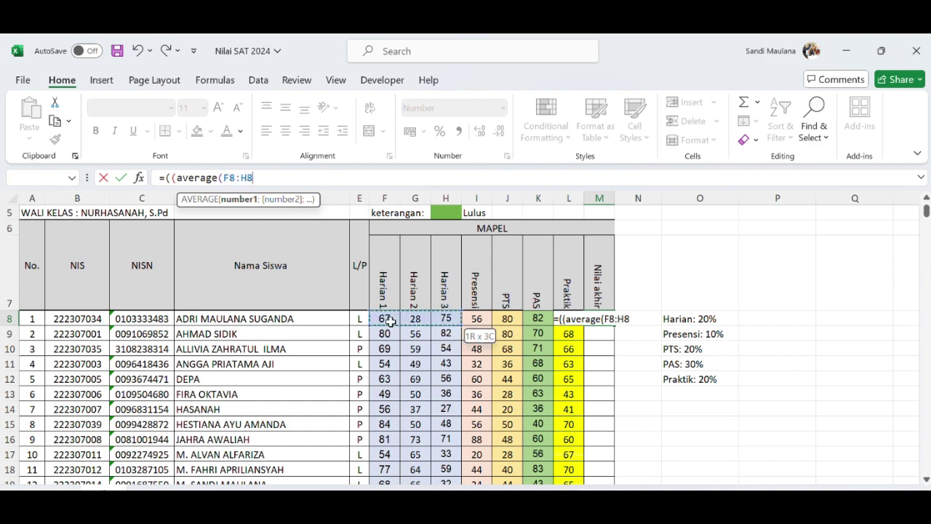
text()*)
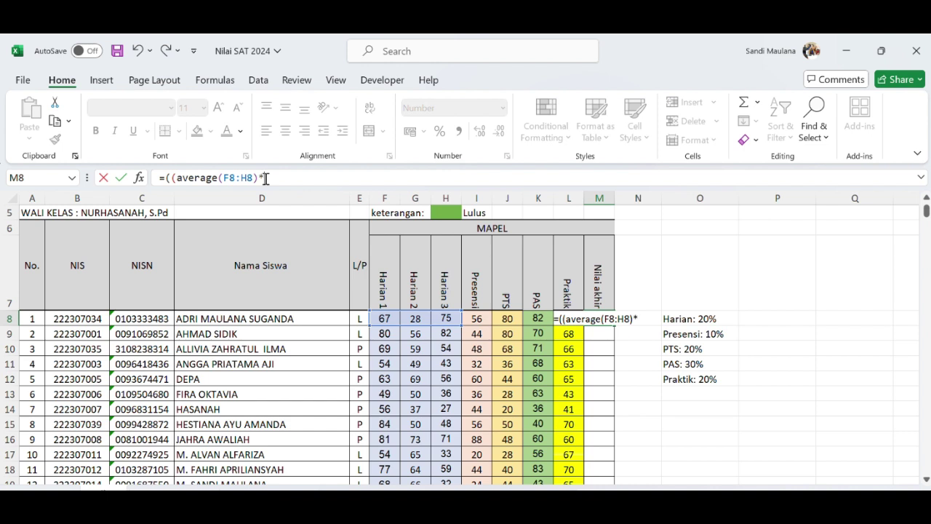
text(20/)
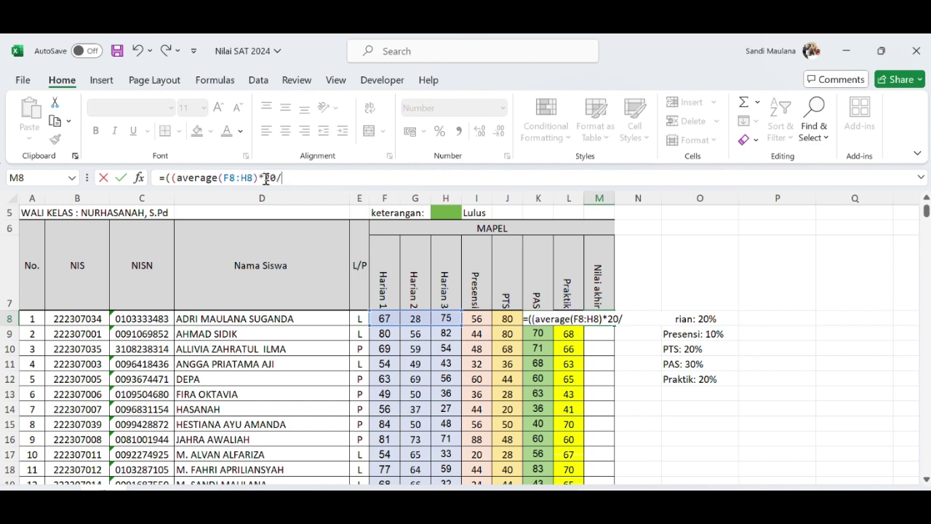
text(100)
text())
text(+)
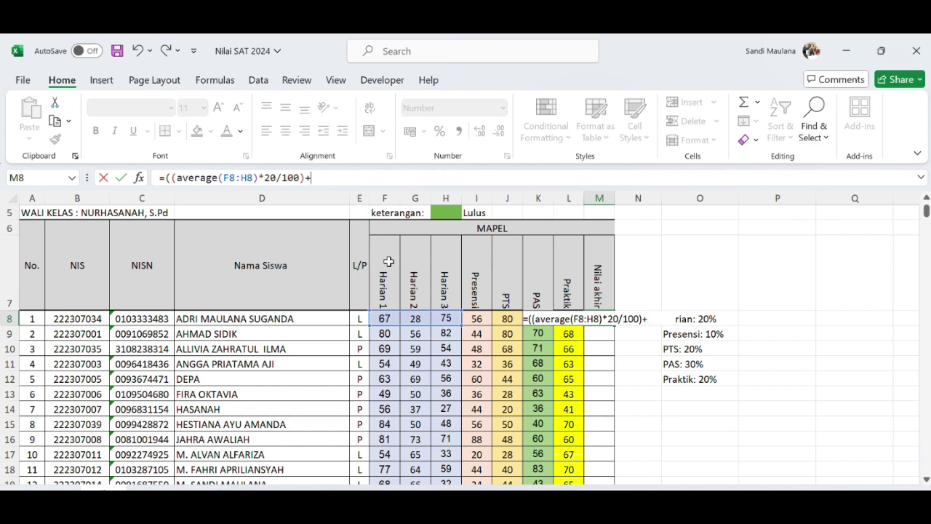
text(()
- Add the Presensi term (I8*10) to the formula and begin the PTS term with (j8*
click(482, 322)
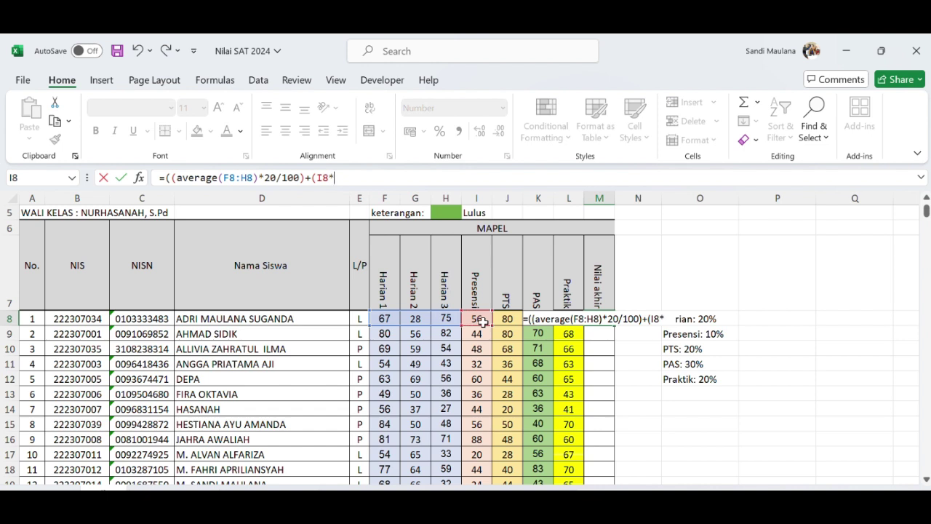
text(*10)
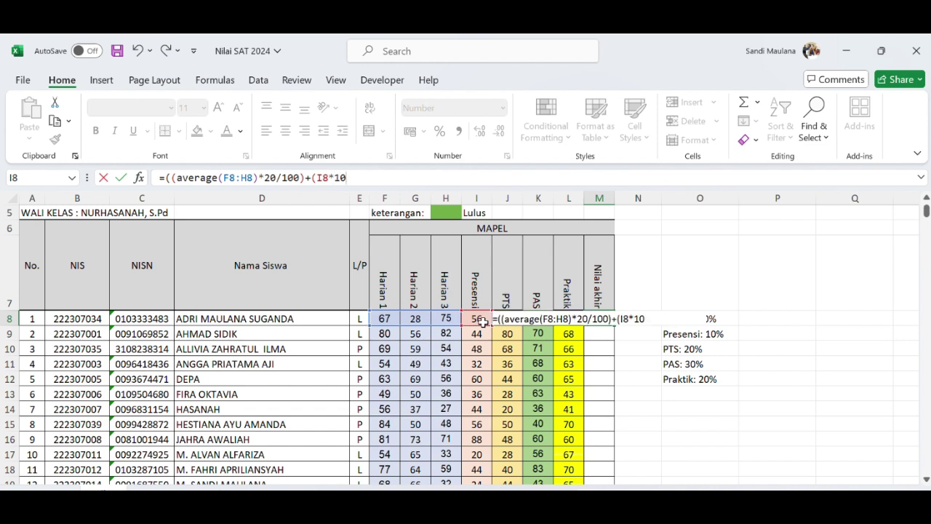
text())
text(+)
text(()
text(j8)
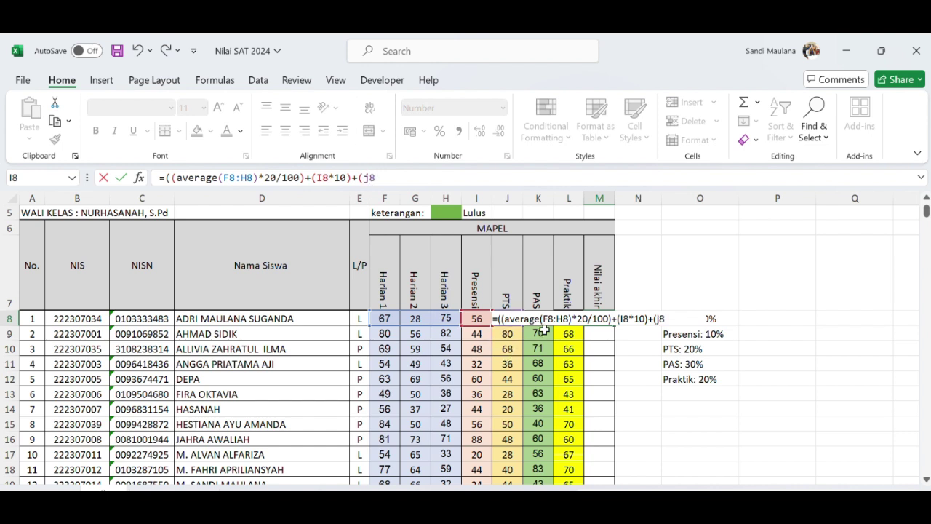
text(*)
- Add terms j8*20/100, k8*30/100 and l8*20/100, deleting an extra opening parenthesis
text(20)
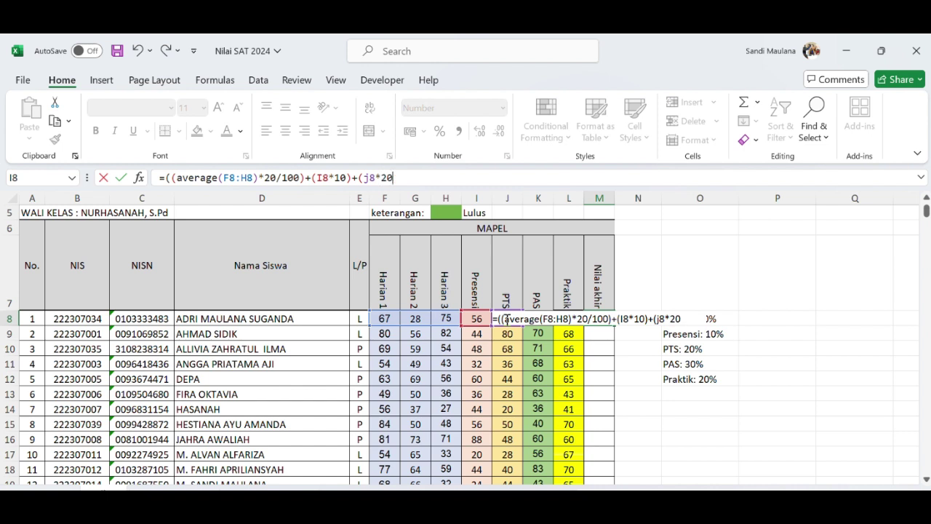
text(/100)
text())
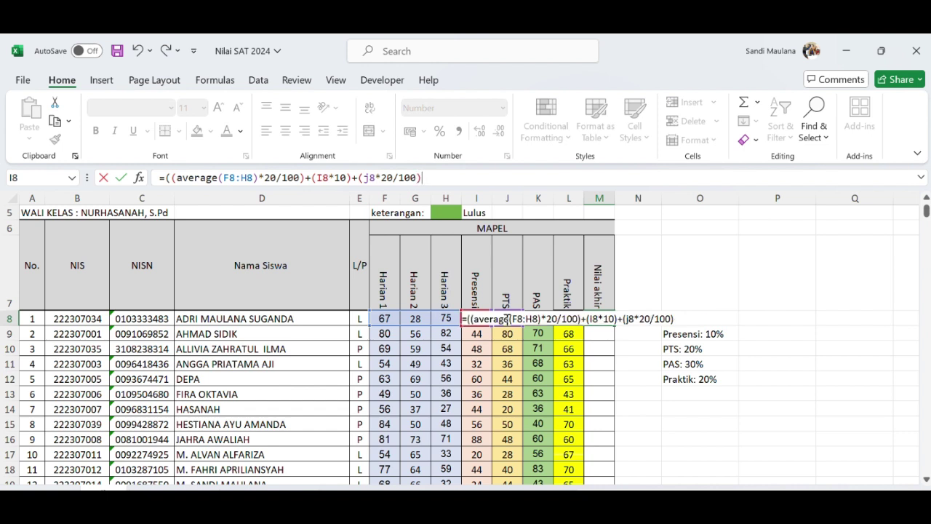
text(+)
text(()
text(k8)
text(*)
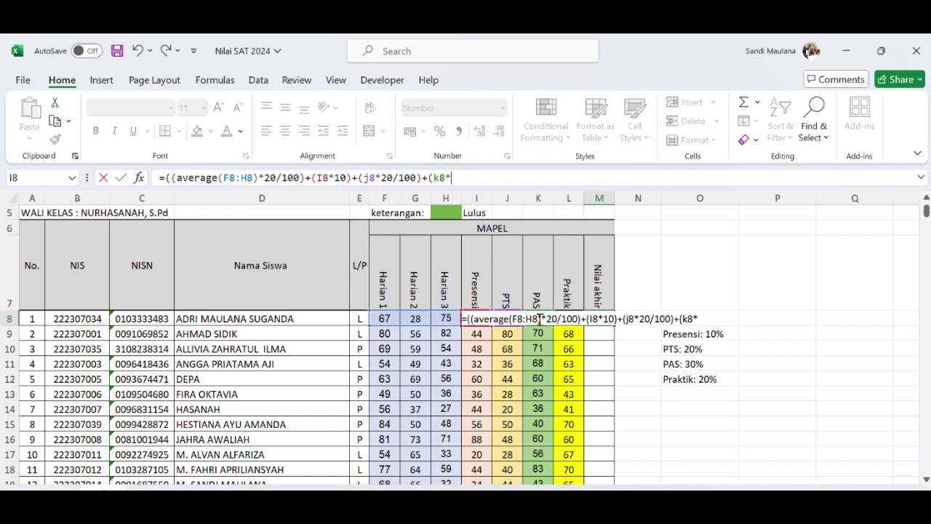
text(30)
text(/100)
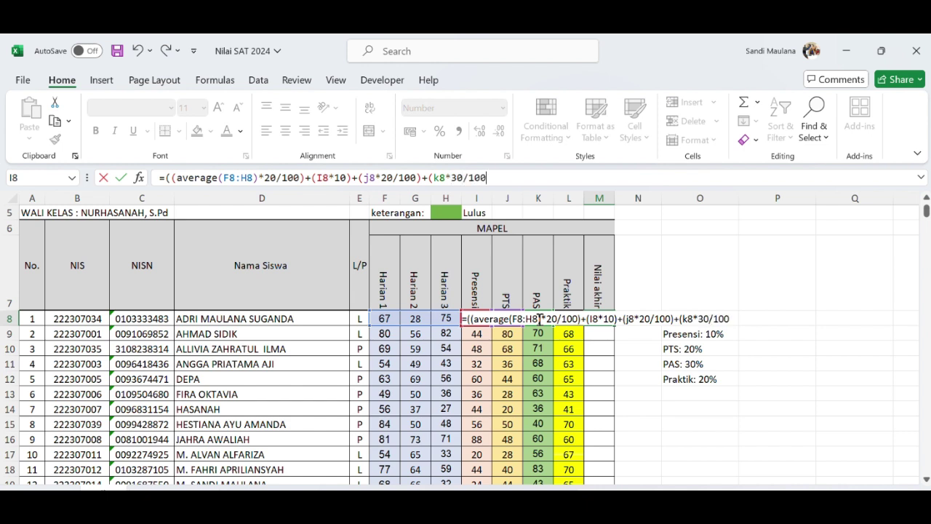
text())
text(+)
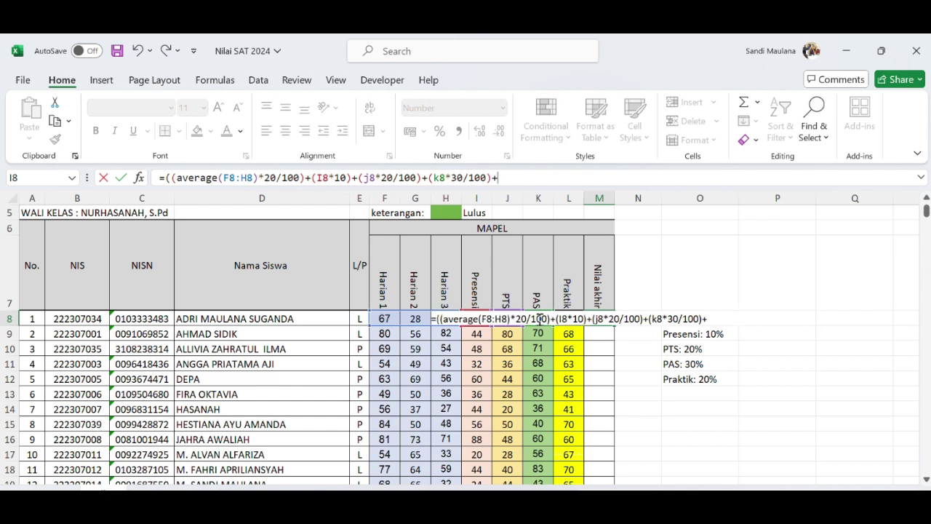
text(()
text(l)
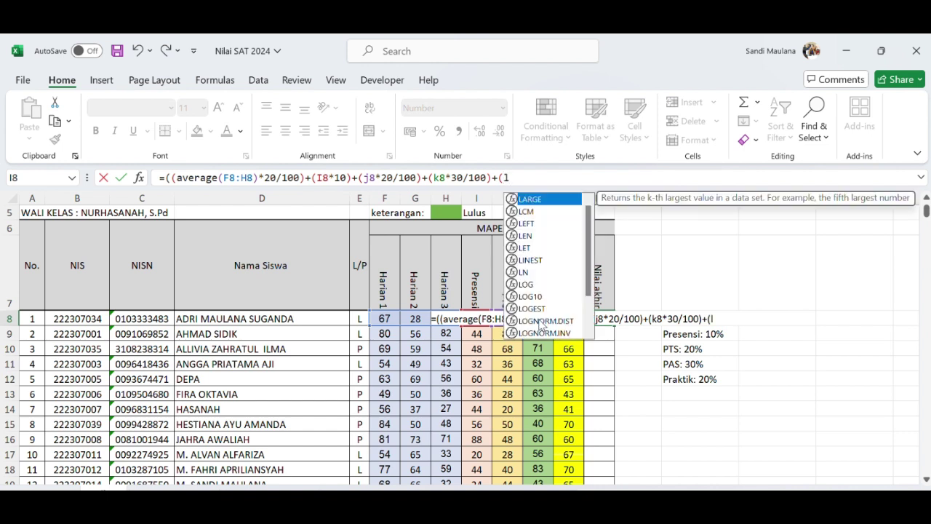
text(8)
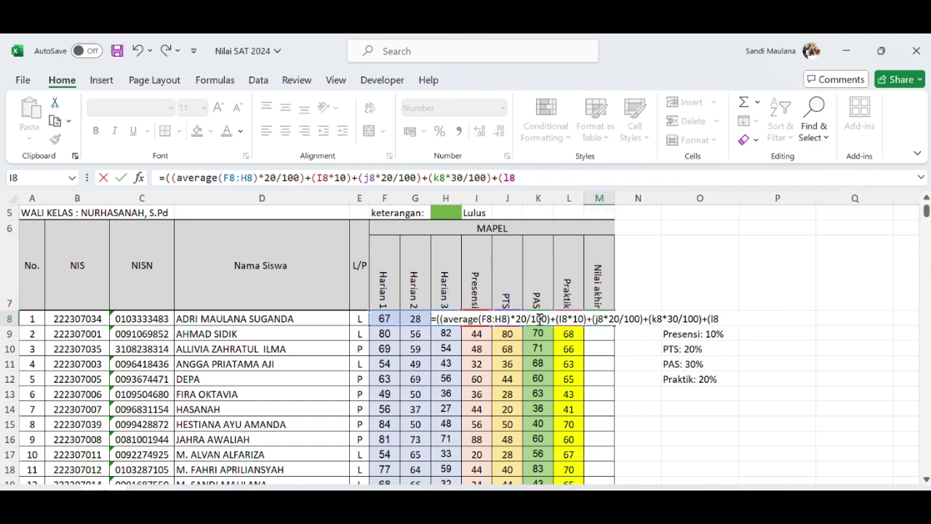
text(*)
text(20/)
text(100))
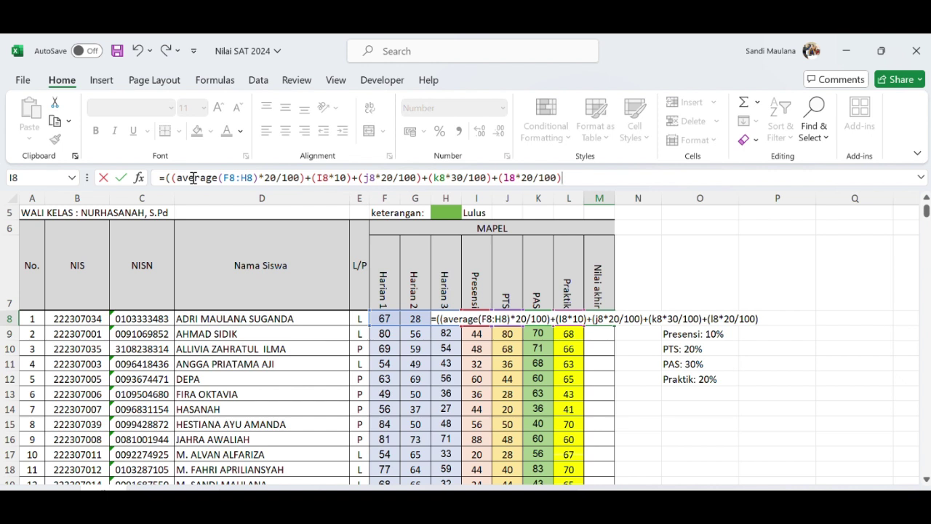
click(166, 178)
key(Delete)
- Correct the formula to I8*10/100 with K8 for PAS and enter it, giving 73,5
click(313, 178)
click(350, 178)
text(/100)
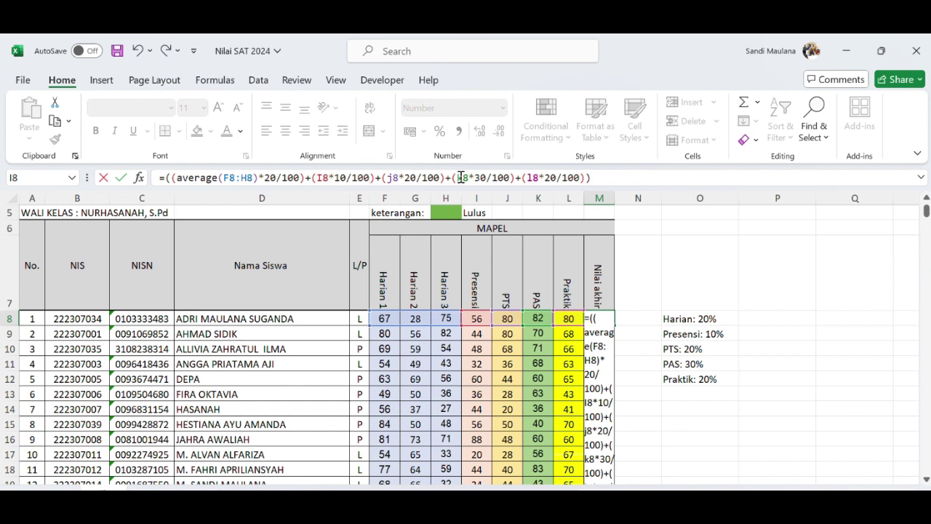
text(k)
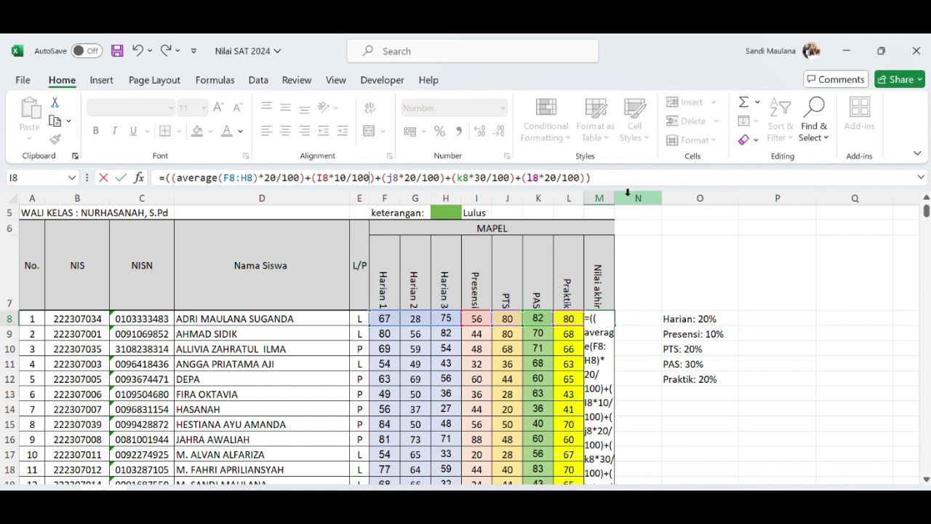
click(591, 178)
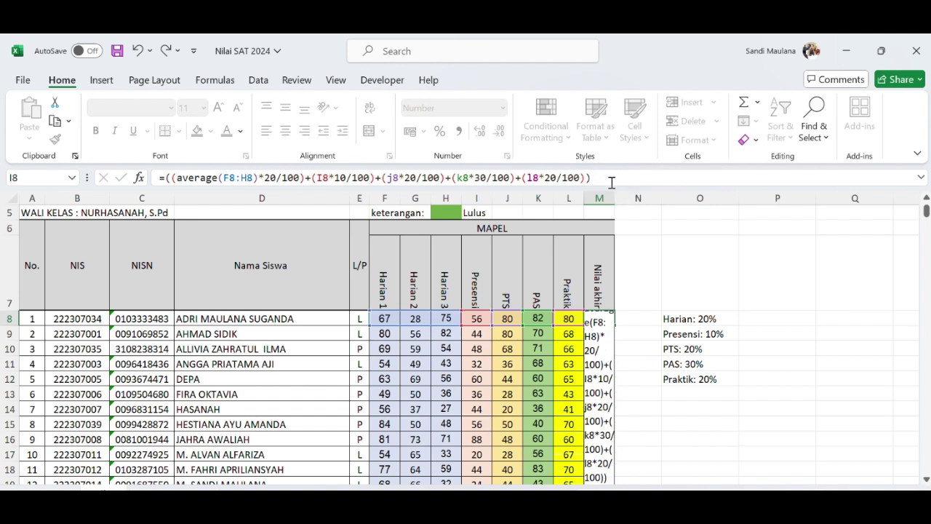
key(Return)
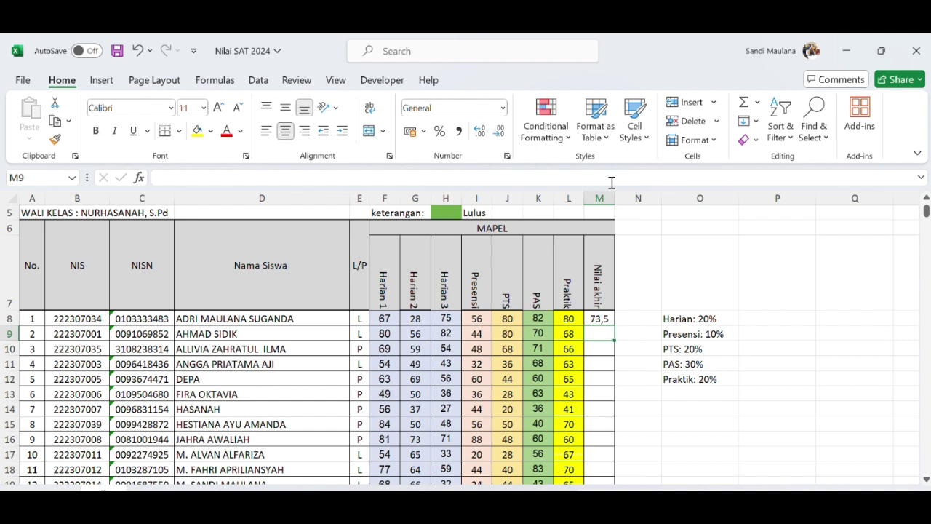
- Copy M8's formula down through M18 and start selecting the Nilai akhir results
click(598, 322)
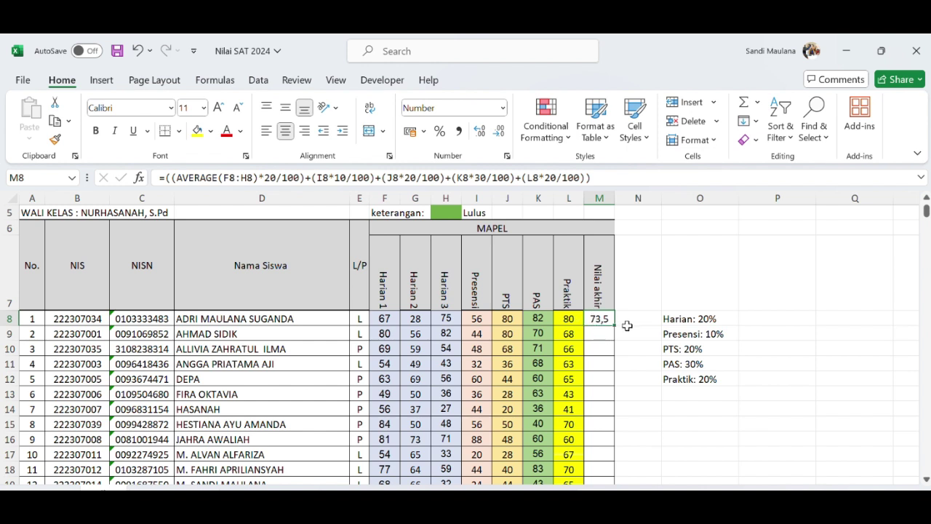
drag(613, 326, 615, 480)
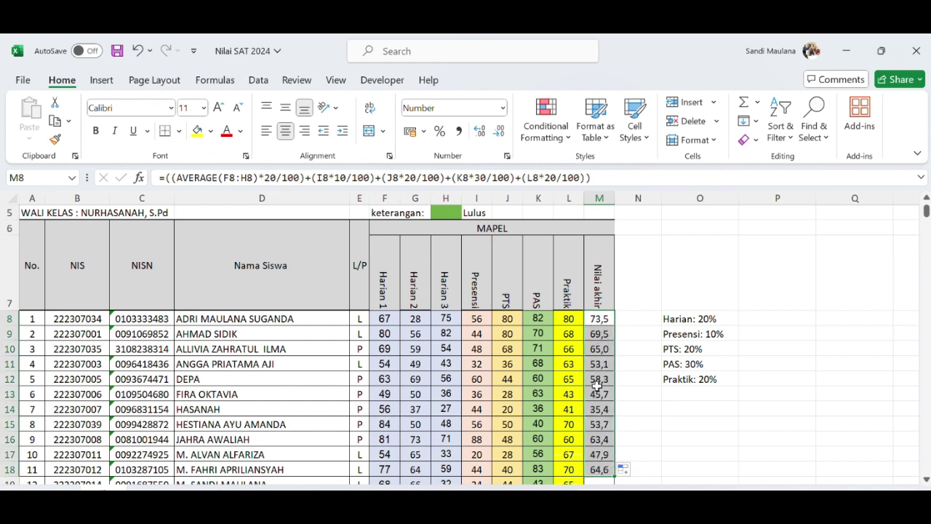
click(604, 322)
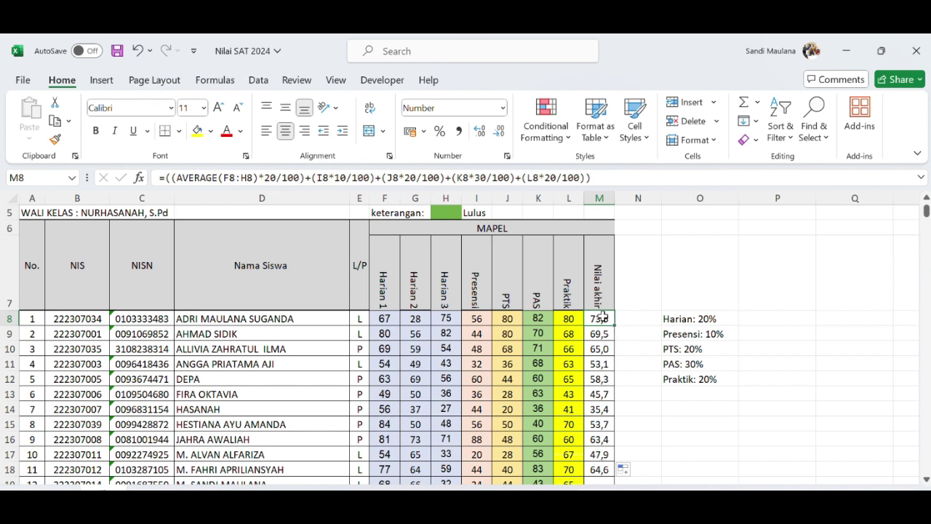
key(shift+Down)
key(shift+Down)
key(shift+Down)
- Apply Decrease Decimal to M8:M18 so the scores show as 74, 70, 66, 35
key(shift+Down)
key(shift+Down)
key(shift+Down)
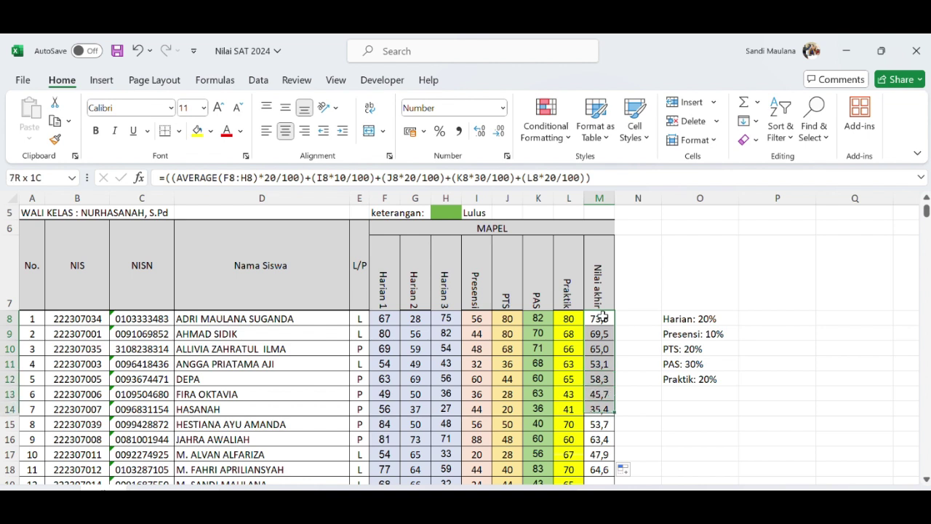
key(shift+Down)
key(shift+Down)
key(shift+Down)
key(shift+Down)
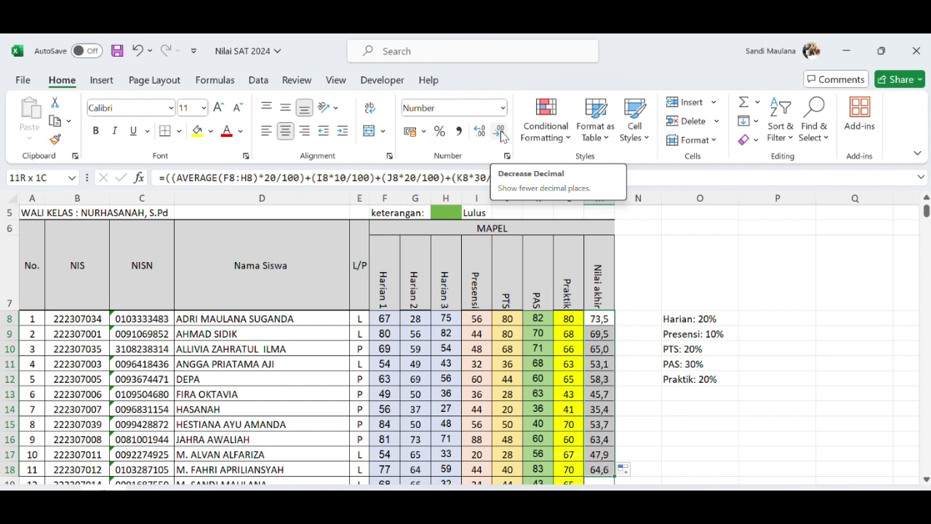
click(502, 133)
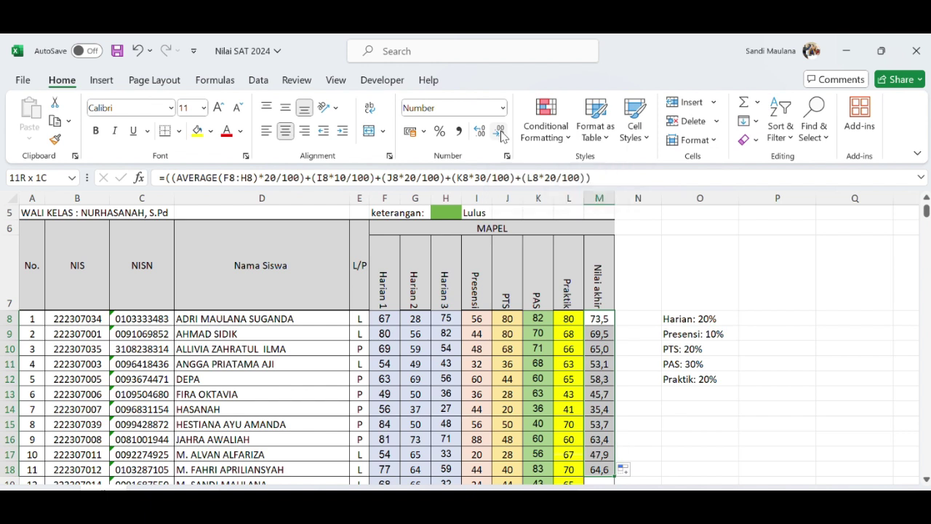
click(599, 319)
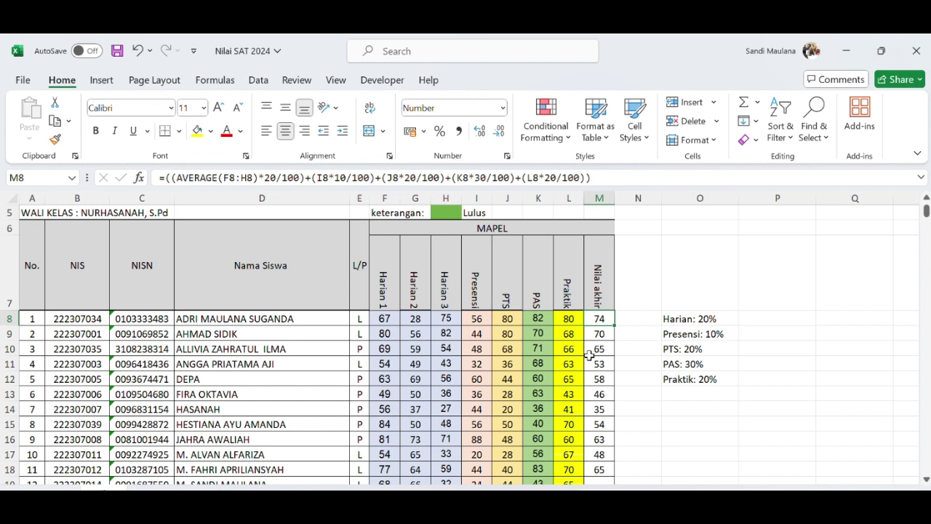
click(601, 333)
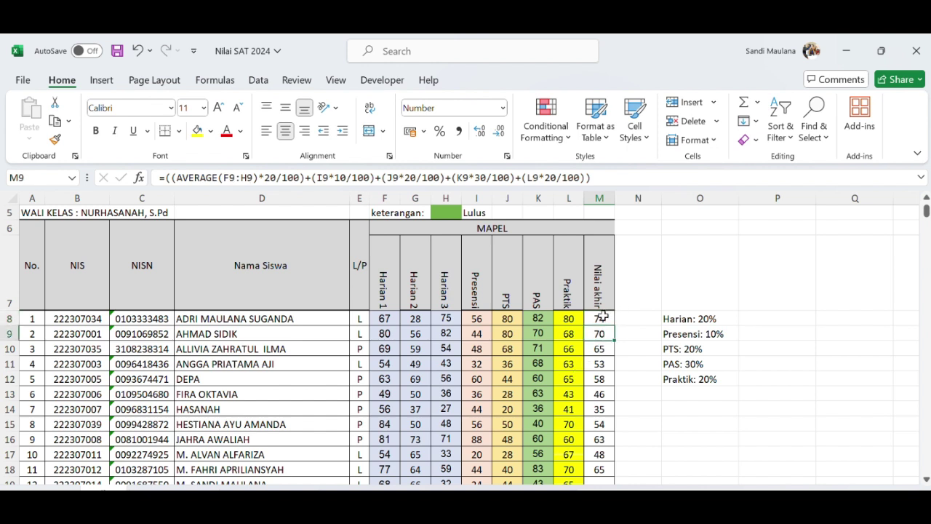
click(604, 316)
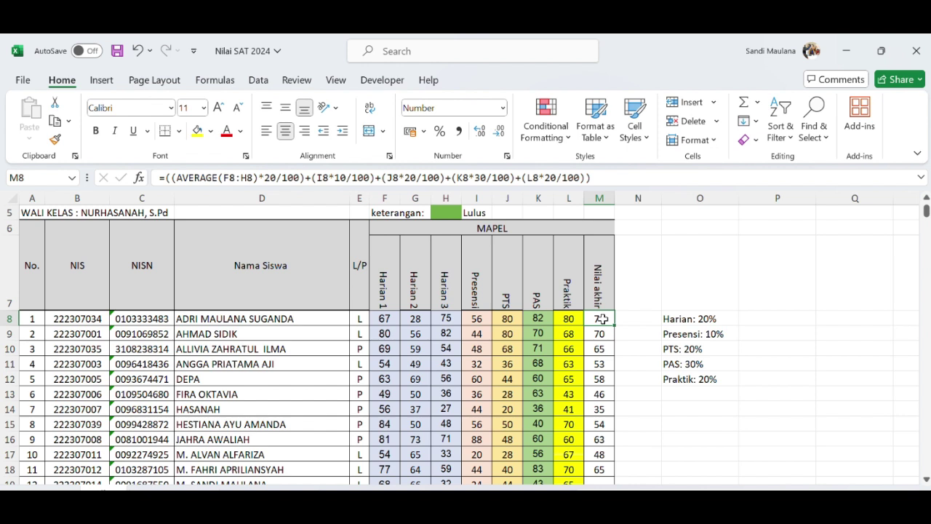
click(602, 333)
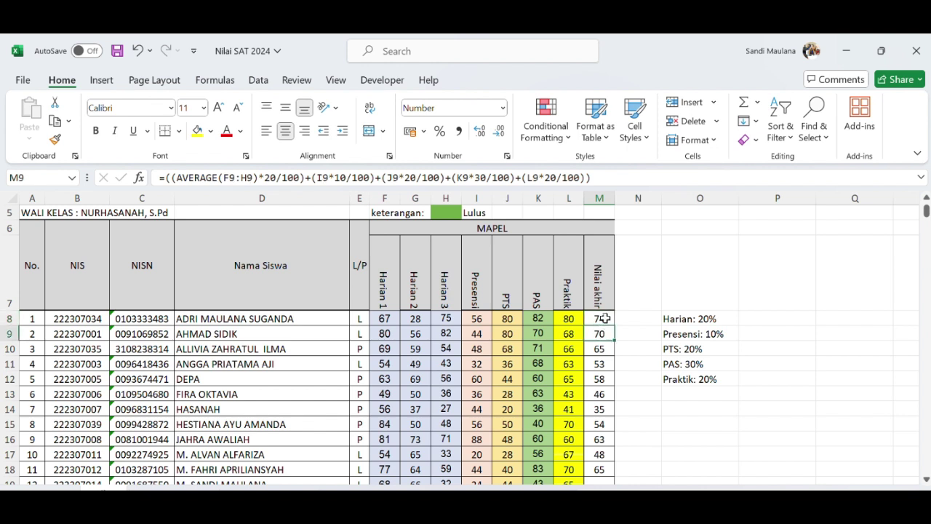
click(604, 317)
key(shift+Down)
key(shift+Down)
key(shift+Down)
key(shift+Down)
key(shift+Down)
key(shift+Down)
key(shift+Down)
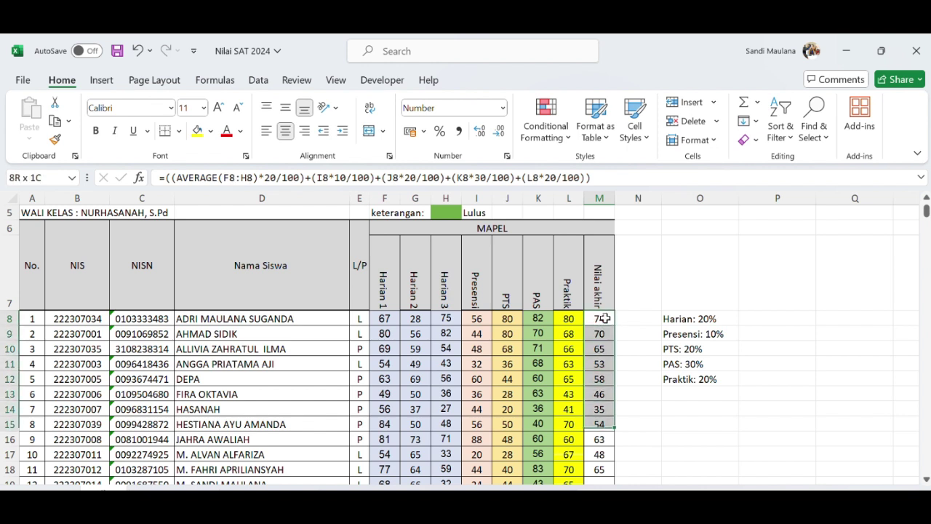
key(shift+Down)
key(shift+Down)
key(shift+Down)
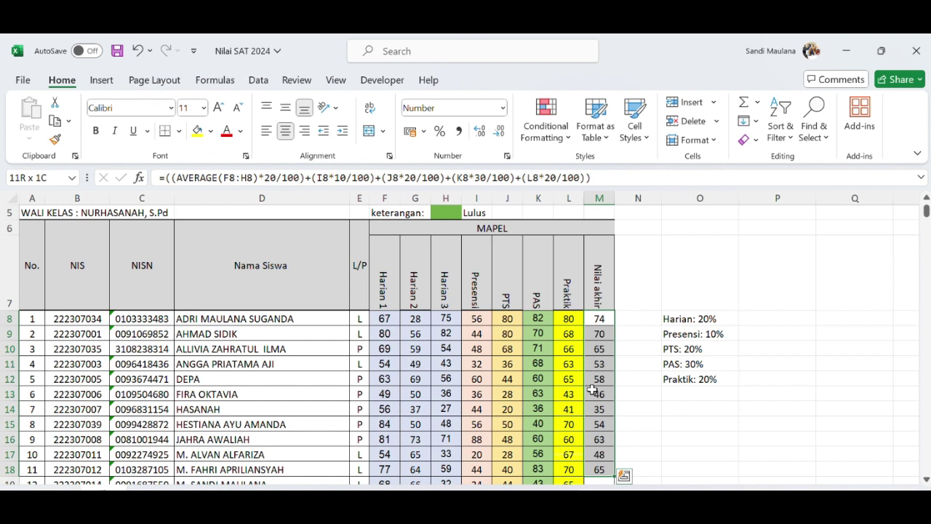
- Add a Less Than 60 rule with Light Red Fill and Dark Red Text
click(560, 133)
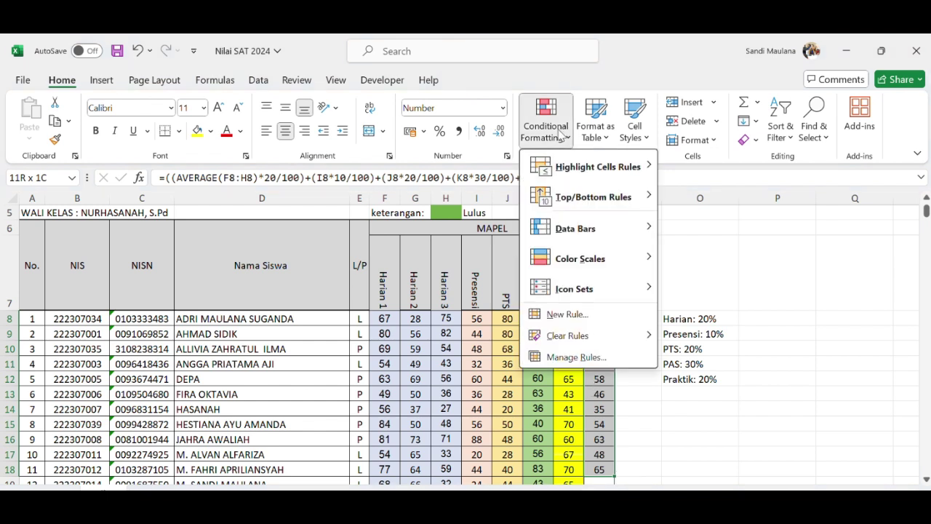
mouse_move(593, 166)
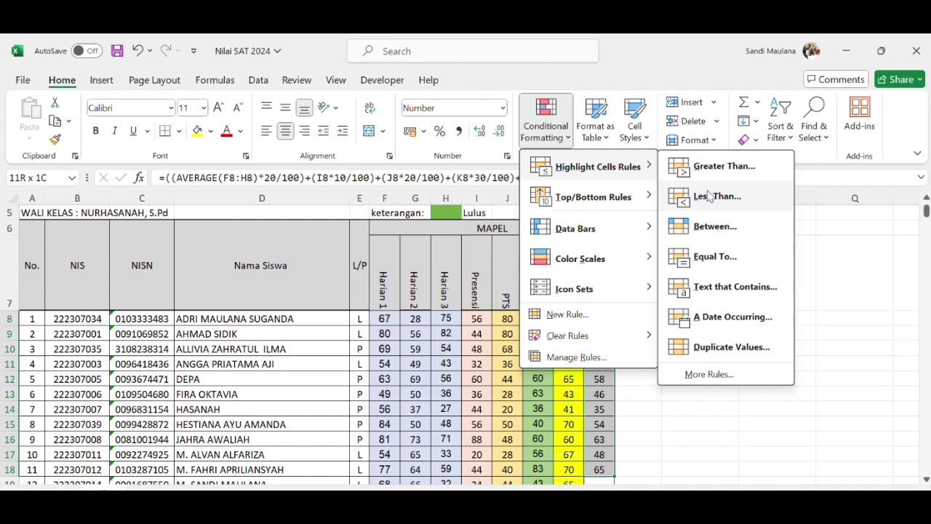
click(708, 195)
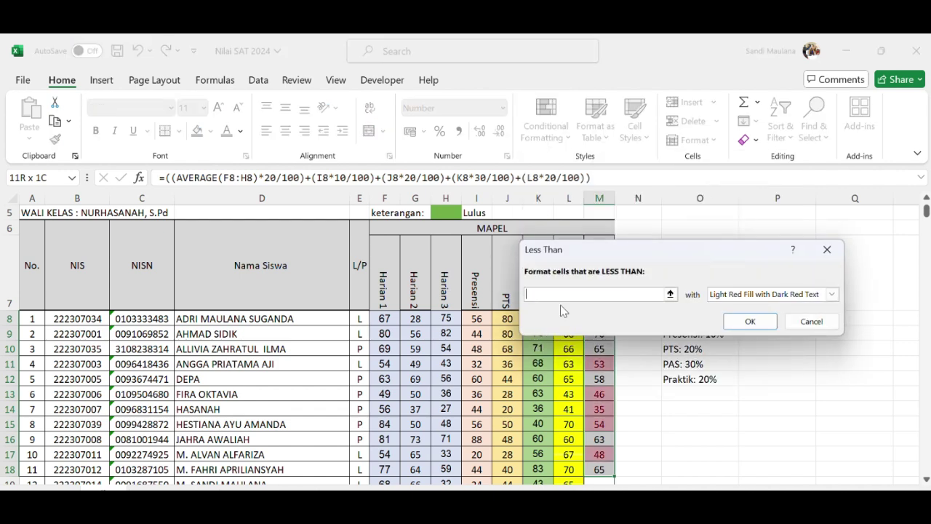
text(60)
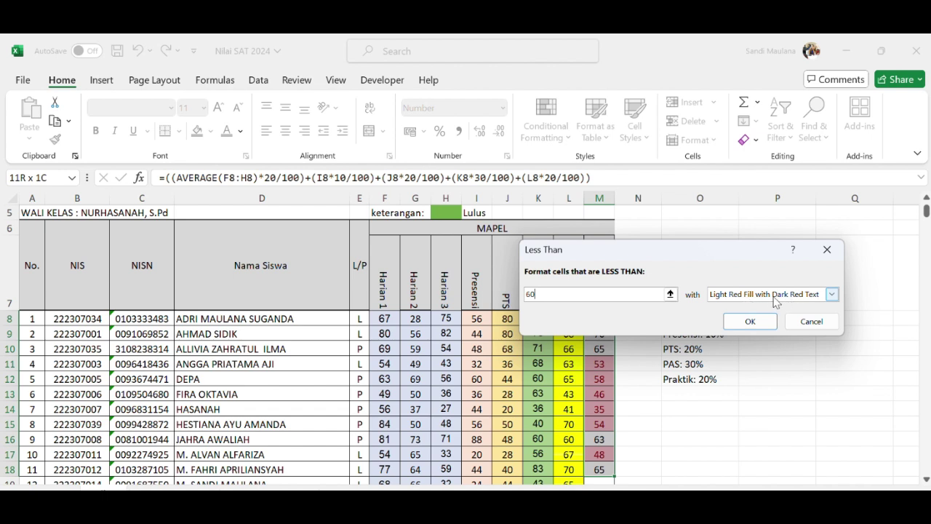
click(746, 323)
click(603, 322)
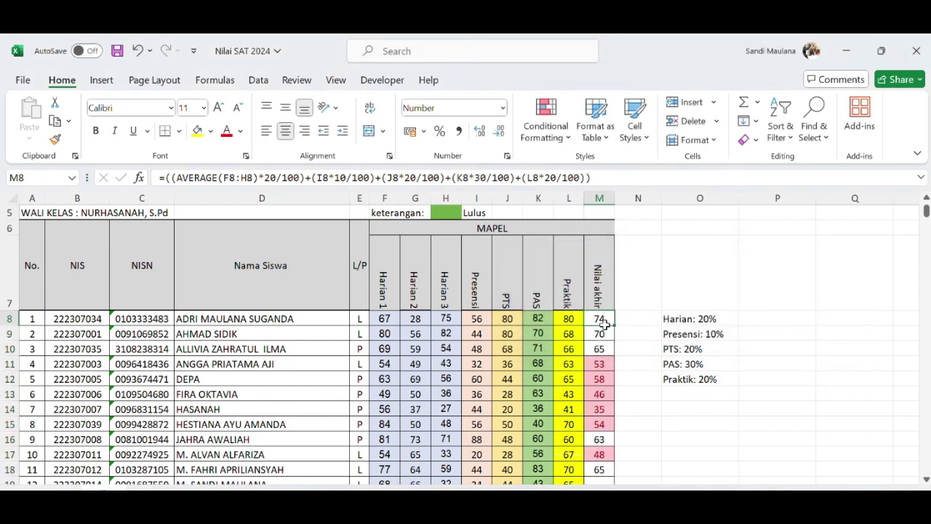
click(623, 353)
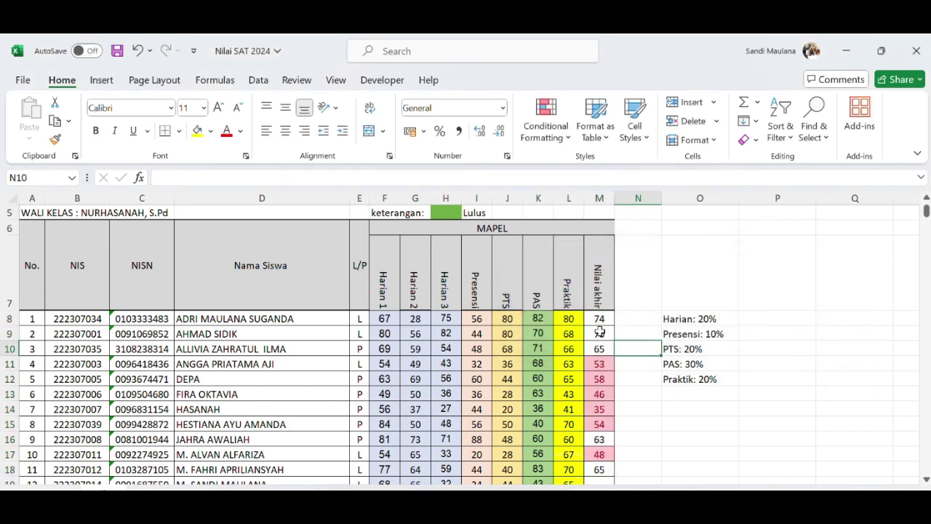